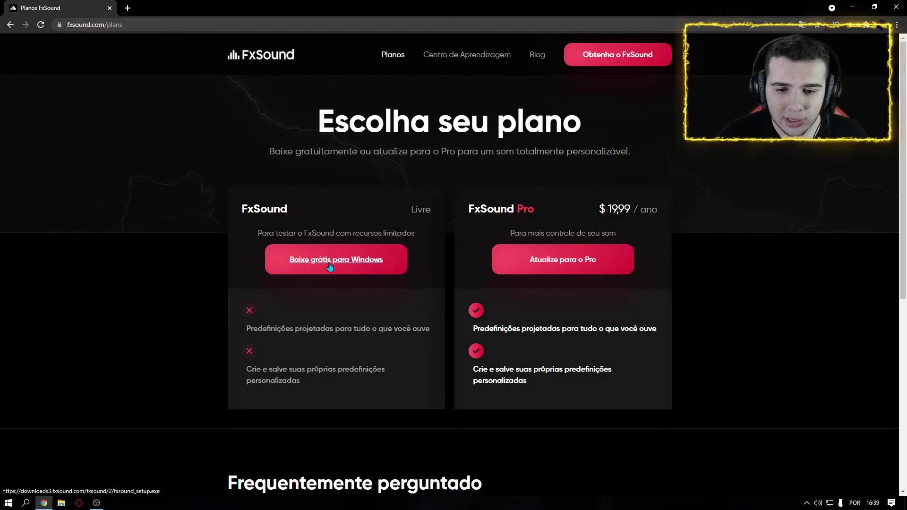
{"action": "scroll", "coordinate": [233, 265], "scroll_direction": "down", "scroll_amount": 4}
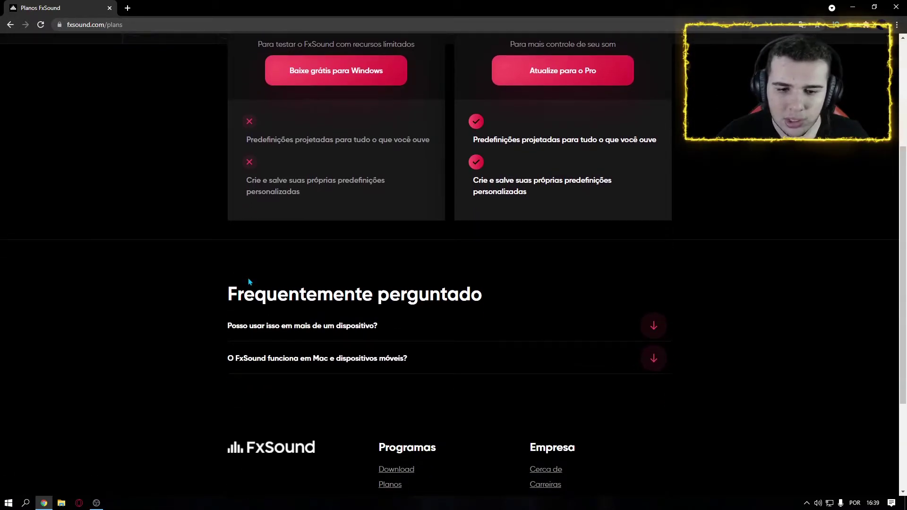
{"action": "scroll", "coordinate": [264, 303], "scroll_direction": "up", "scroll_amount": 4}
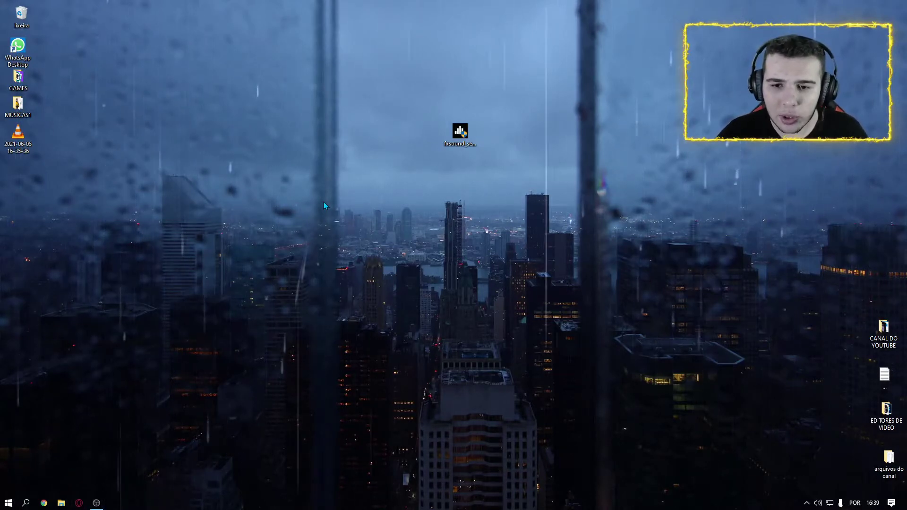
Run the fxsound_setup installer on the desktop as administrator.
{"action": "right_click", "coordinate": [466, 142]}
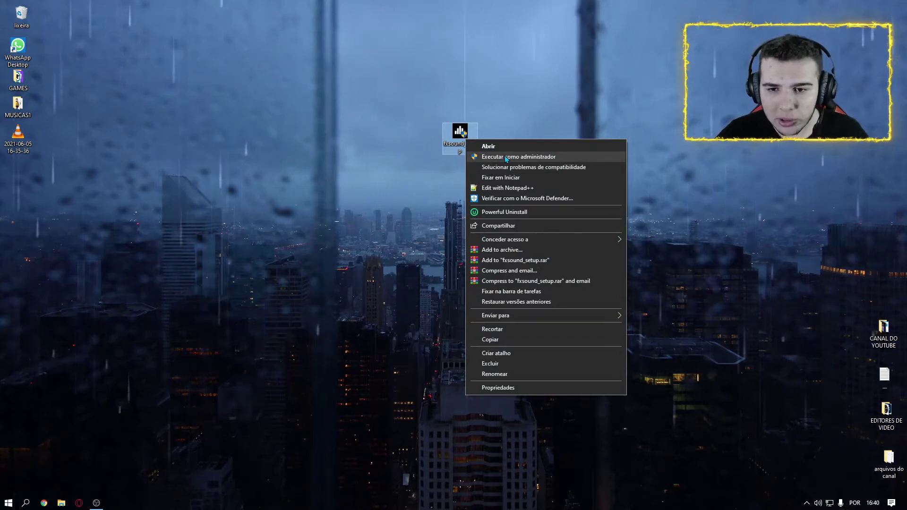
{"action": "left_click", "coordinate": [506, 158]}
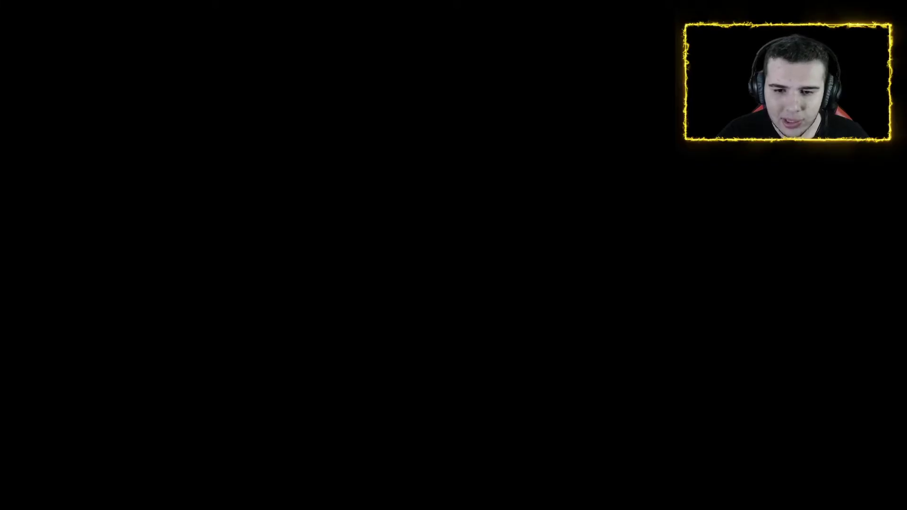
{"action": "left_click", "coordinate": [429, 213]}
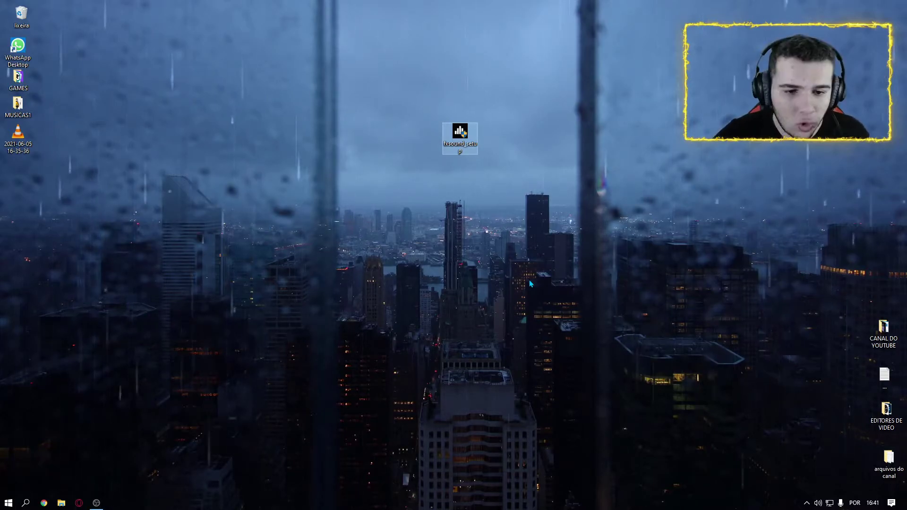
{"action": "left_click", "coordinate": [449, 240]}
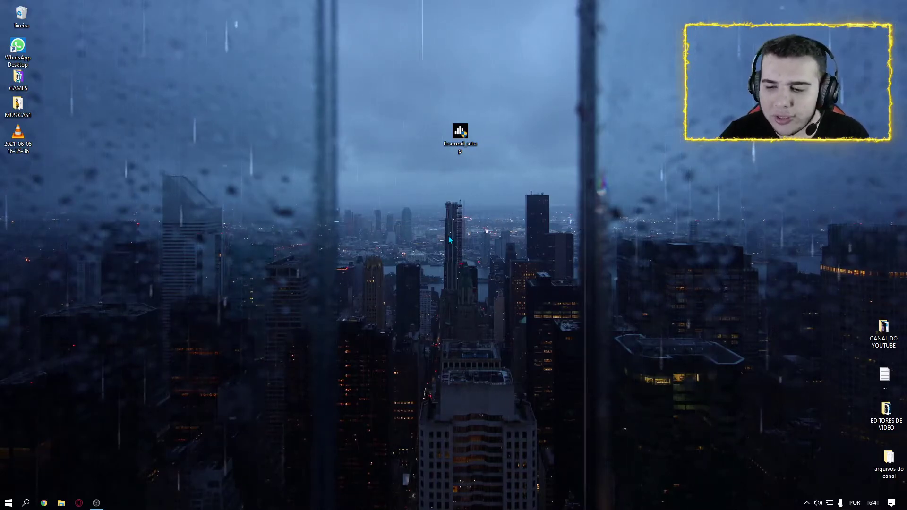
Search Windows for "sons" and open the system sound settings.
{"action": "left_click", "coordinate": [8, 503]}
{"action": "type", "text": "sons"}
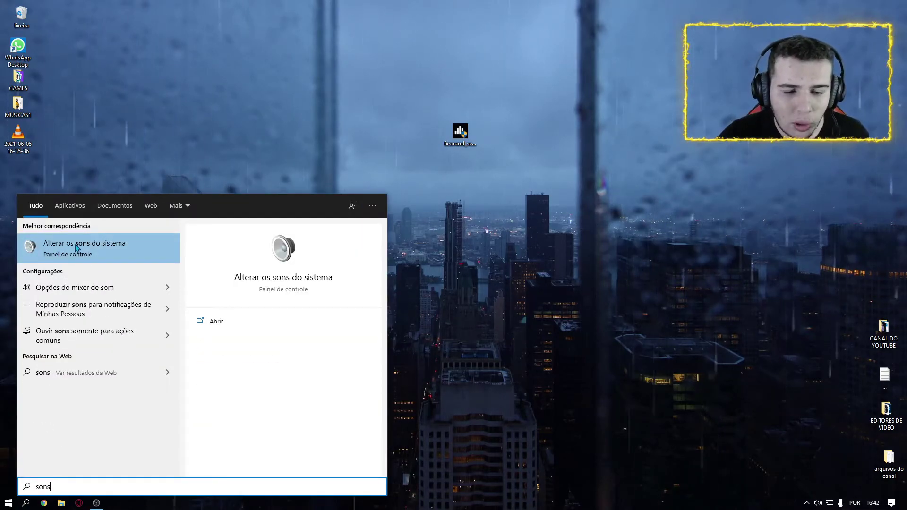
{"action": "left_click", "coordinate": [80, 250]}
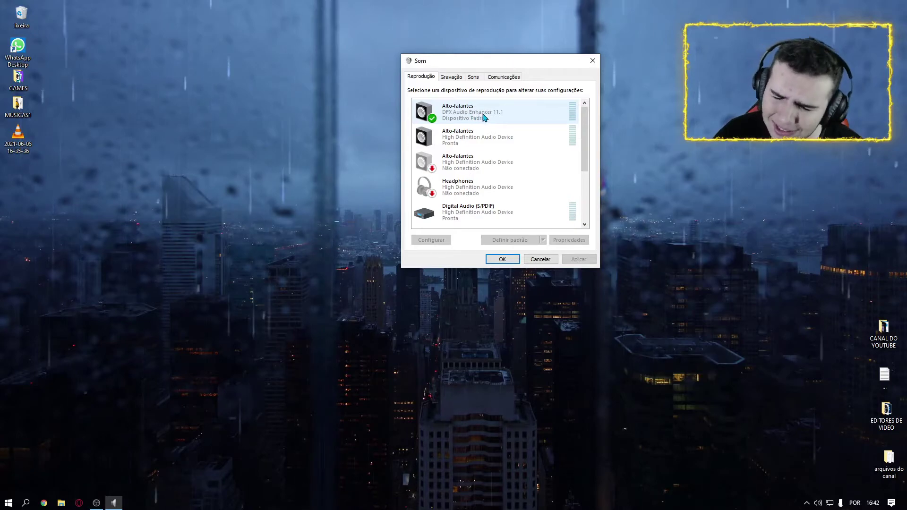
Check the playback devices for the default DFX Audio Enhancer speakers, and close the sound settings.
{"action": "scroll", "coordinate": [588, 137], "scroll_direction": "down", "scroll_amount": 3}
{"action": "scroll", "coordinate": [563, 117], "scroll_direction": "up", "scroll_amount": 3}
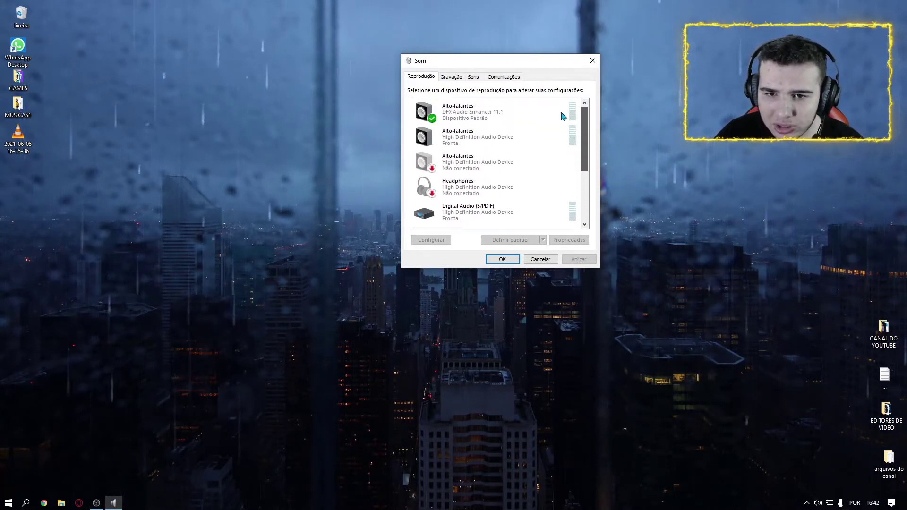
{"action": "left_click", "coordinate": [562, 116]}
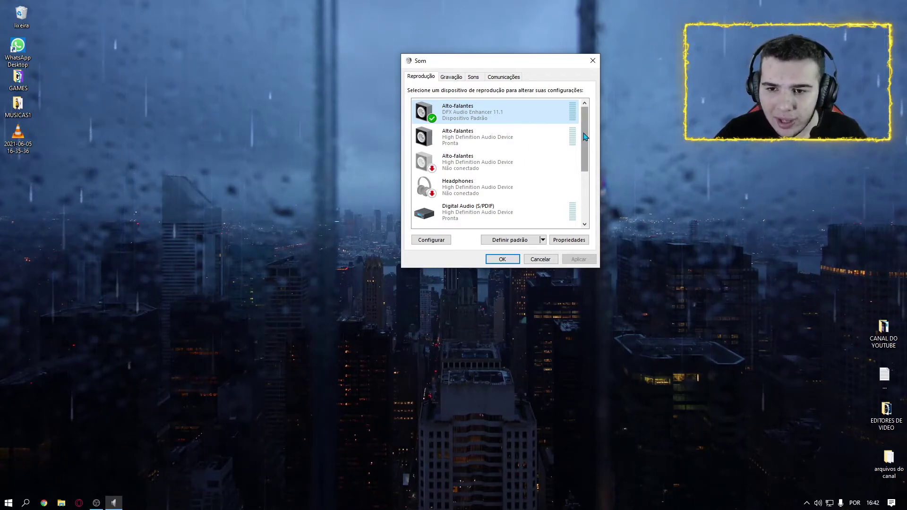
{"action": "scroll", "coordinate": [467, 217], "scroll_direction": "down", "scroll_amount": 3}
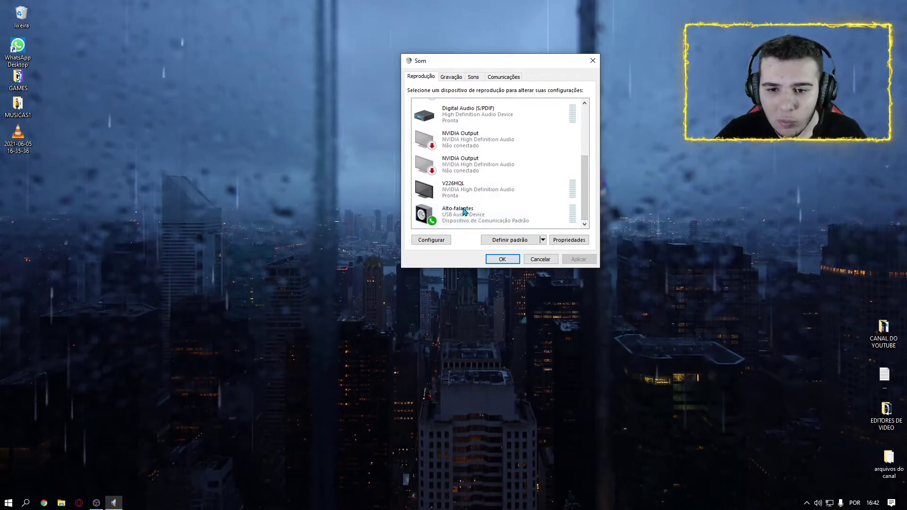
{"action": "scroll", "coordinate": [587, 198], "scroll_direction": "up", "scroll_amount": 5}
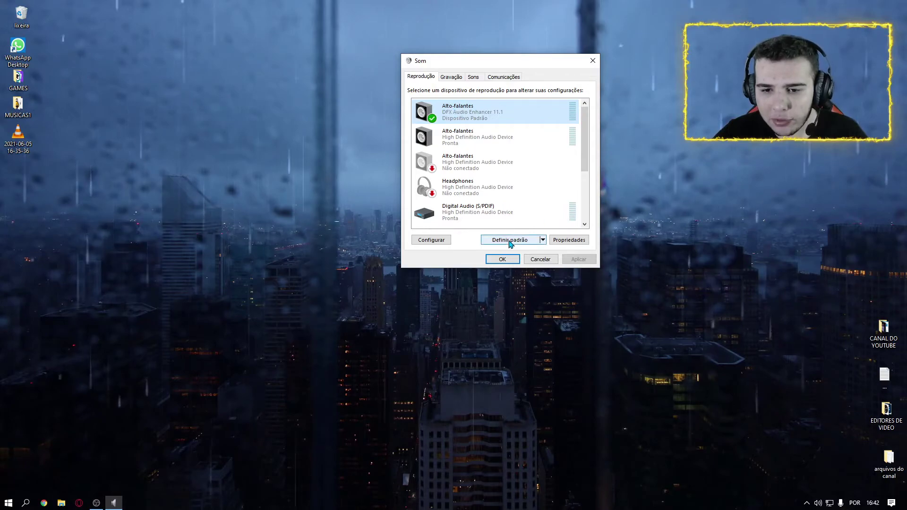
{"action": "left_click", "coordinate": [592, 61]}
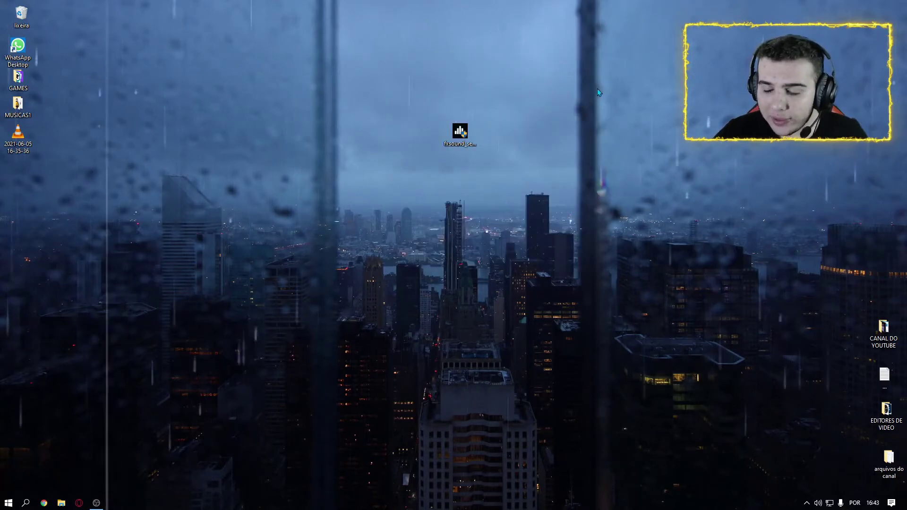
Open the FxSound window from the hidden system tray icons and minimize it.
{"action": "left_click", "coordinate": [807, 503]}
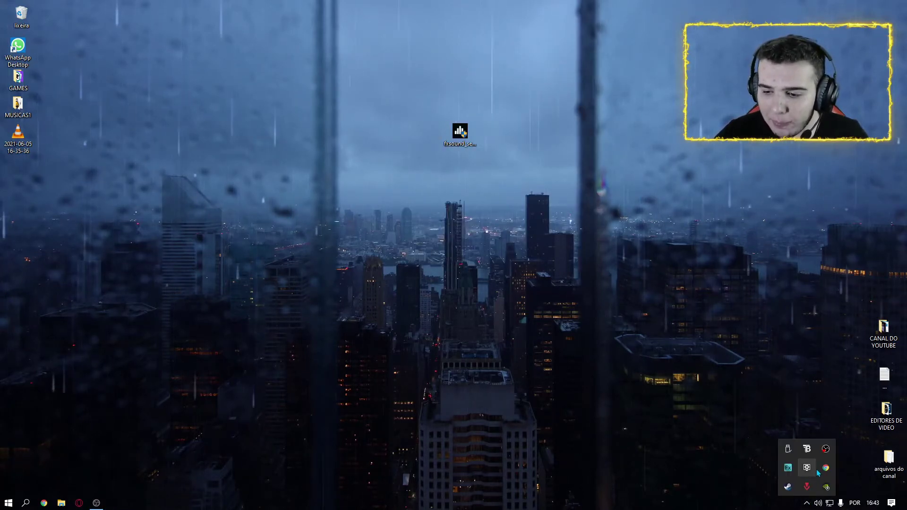
{"action": "left_click", "coordinate": [788, 468]}
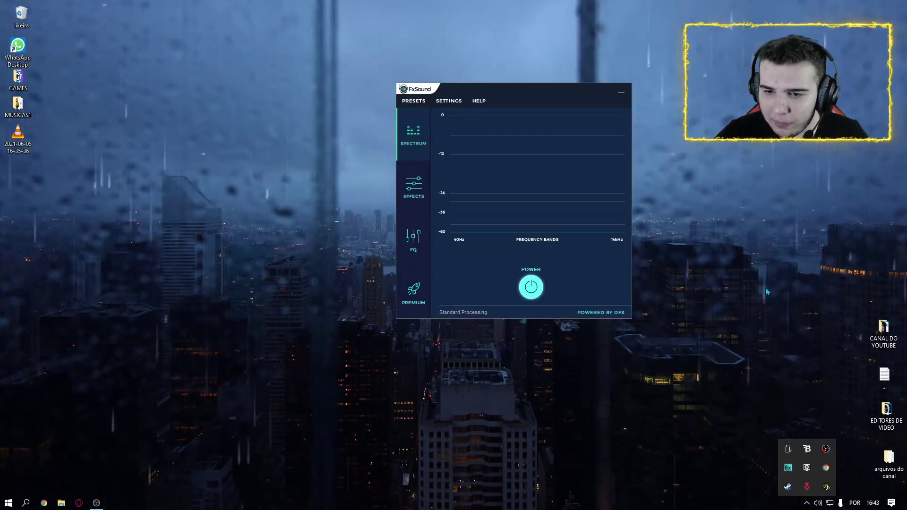
{"action": "left_click", "coordinate": [573, 208]}
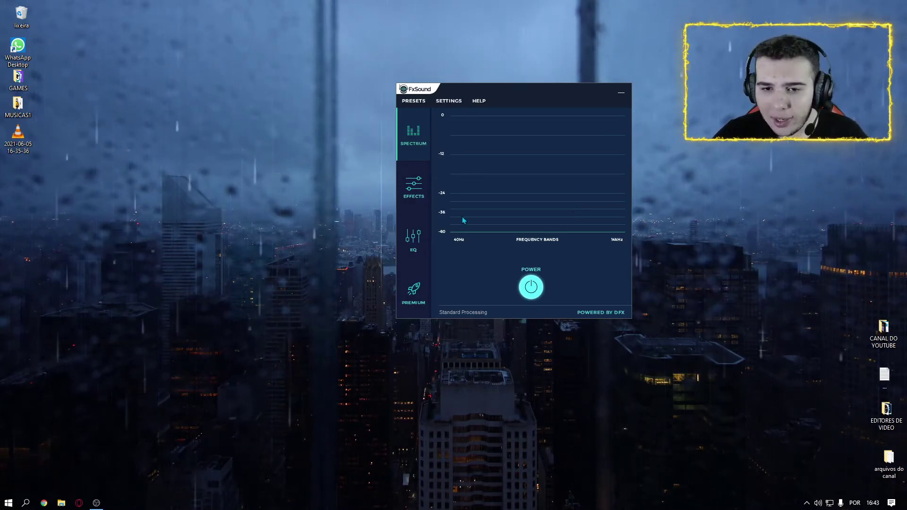
{"action": "left_click", "coordinate": [620, 94]}
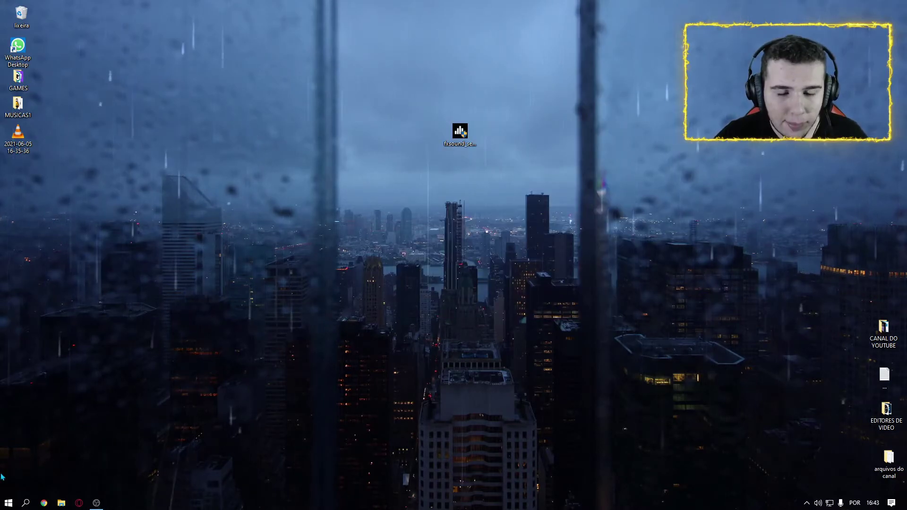
Search Windows for "fx" and open the FxSound Enhancer application.
{"action": "left_click", "coordinate": [9, 502]}
{"action": "type", "text": "fx"}
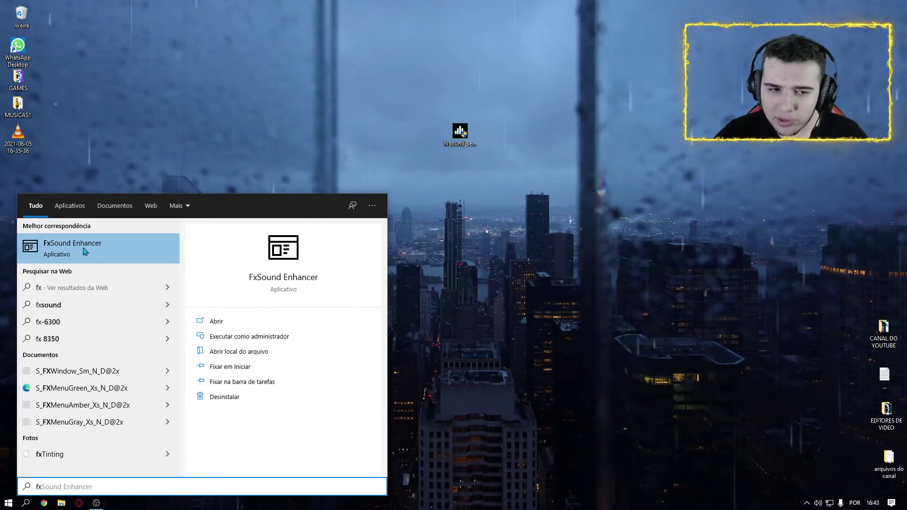
{"action": "left_click", "coordinate": [216, 321]}
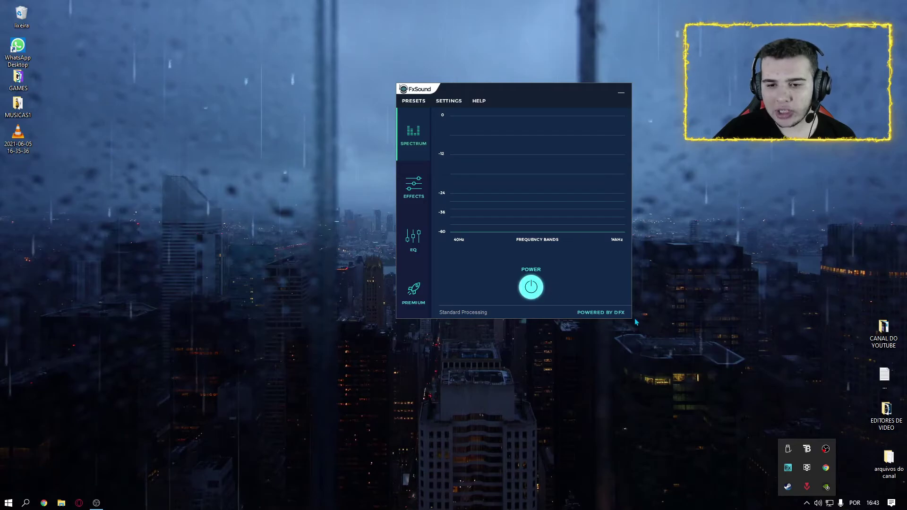
{"action": "left_click", "coordinate": [538, 267]}
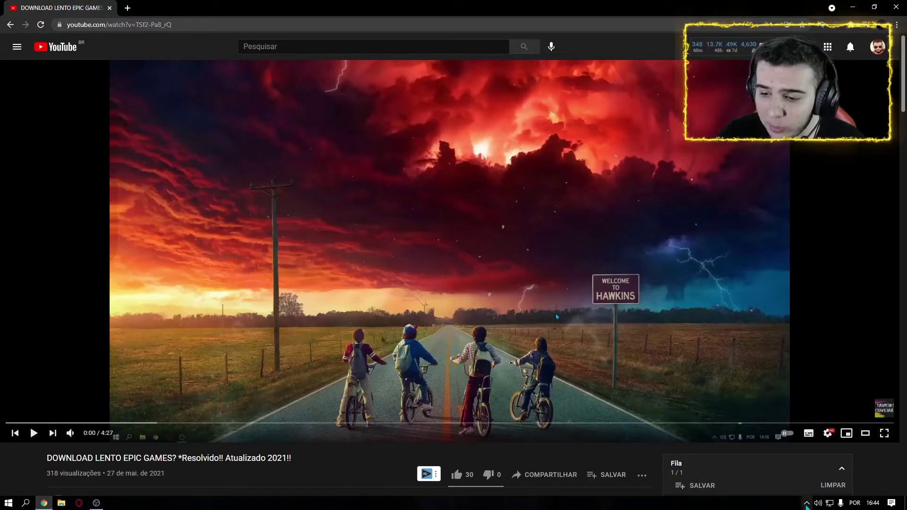
Show the FxSound window over the YouTube page, play the video, and watch the frequency spectrum respond.
{"action": "left_click", "coordinate": [788, 468]}
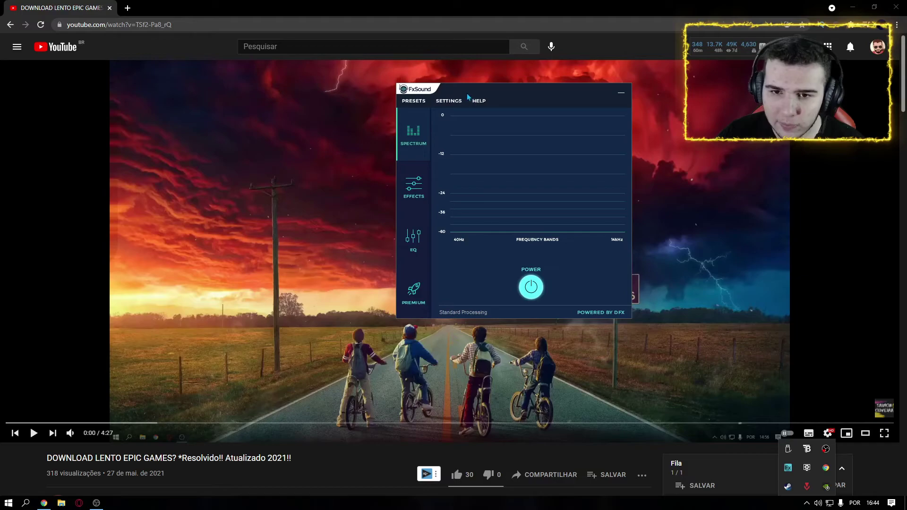
{"action": "left_click_drag", "start_coordinate": [619, 79], "coordinate": [625, 77]}
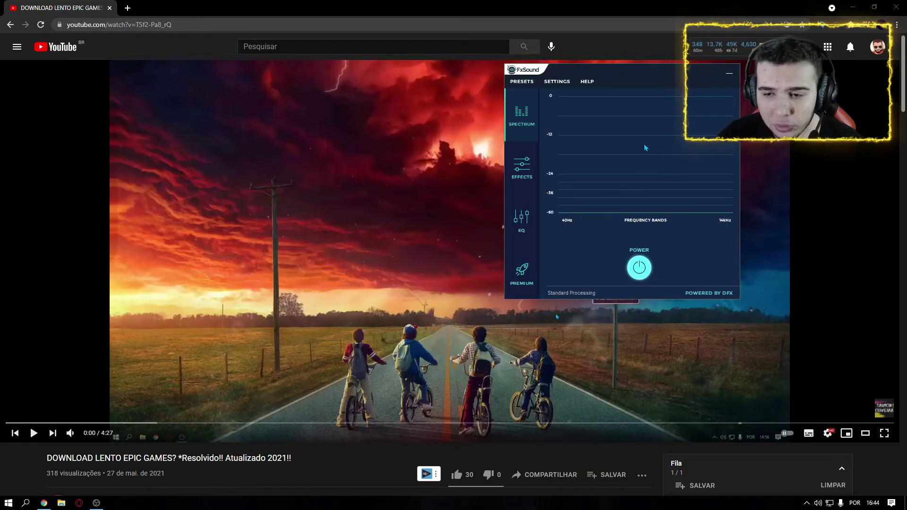
{"action": "left_click", "coordinate": [28, 434]}
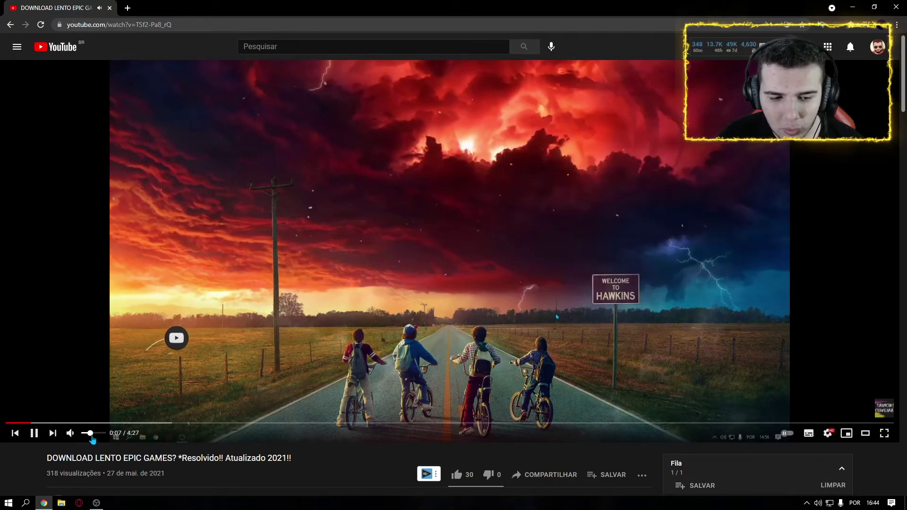
{"action": "left_click", "coordinate": [806, 503]}
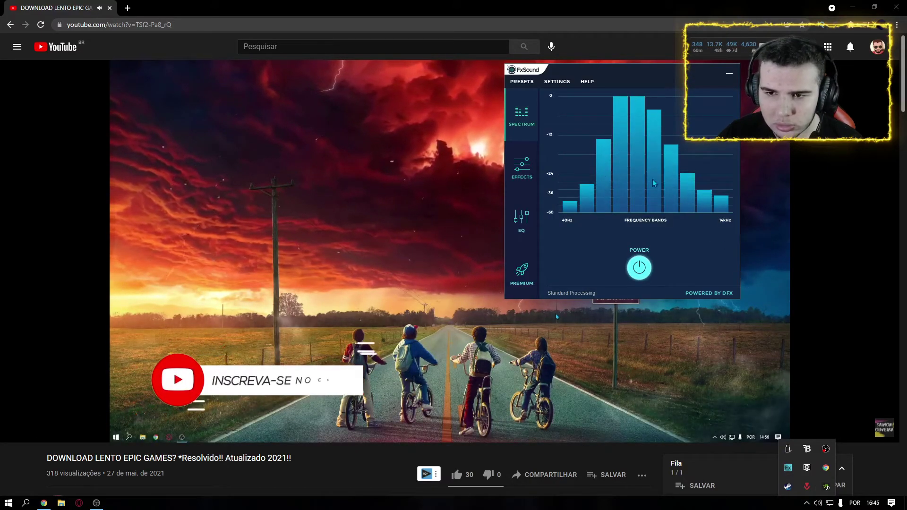
{"action": "left_click", "coordinate": [826, 486]}
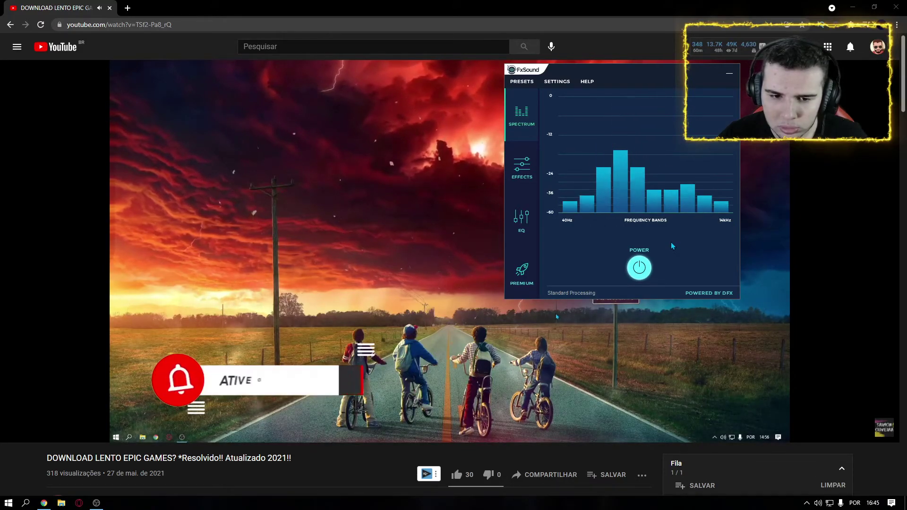
{"action": "left_click", "coordinate": [555, 313]}
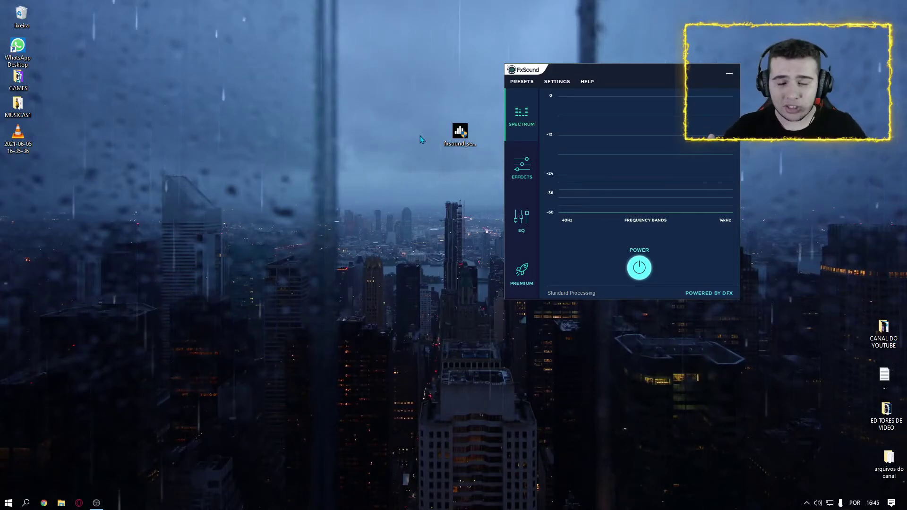
Reposition the FxSound window on the desktop, review its Effects and EQ settings, return to Spectrum, and minimize it.
{"action": "left_click_drag", "start_coordinate": [634, 78], "coordinate": [354, 97]}
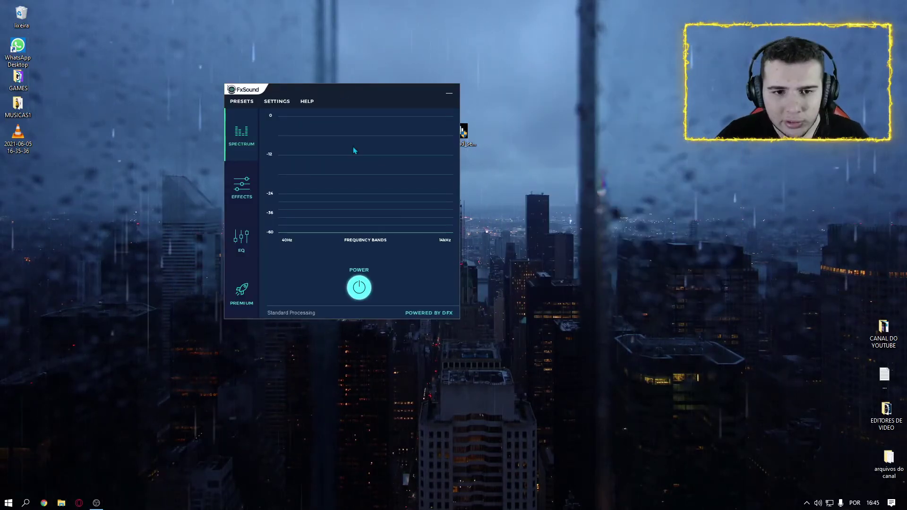
{"action": "left_click", "coordinate": [242, 188]}
{"action": "left_click", "coordinate": [242, 239]}
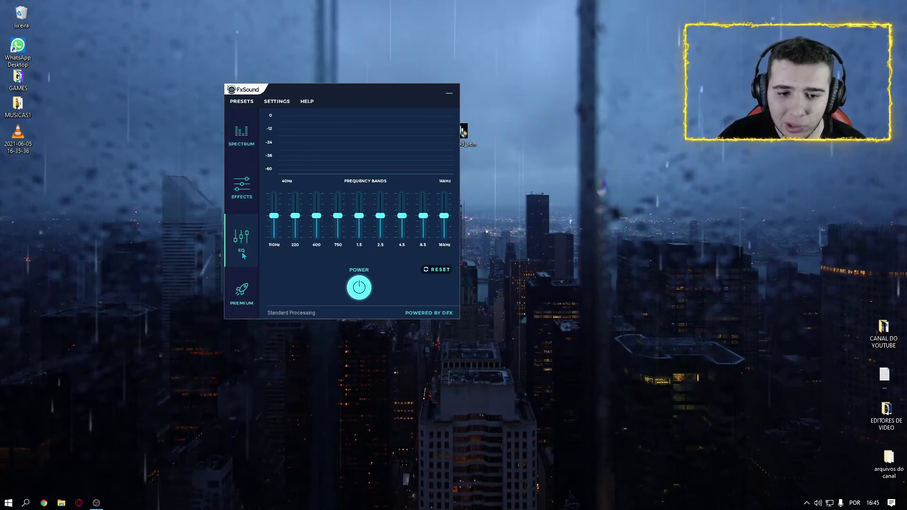
{"action": "left_click", "coordinate": [239, 185]}
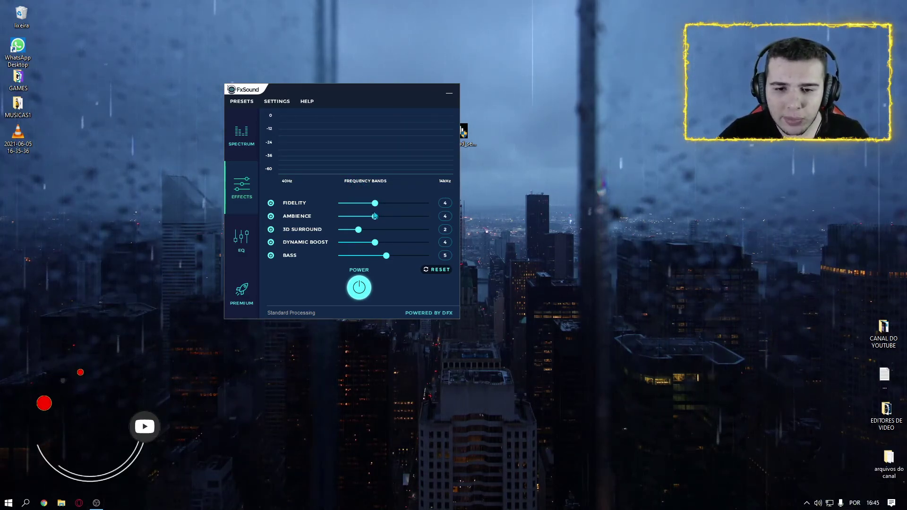
{"action": "left_click", "coordinate": [241, 236]}
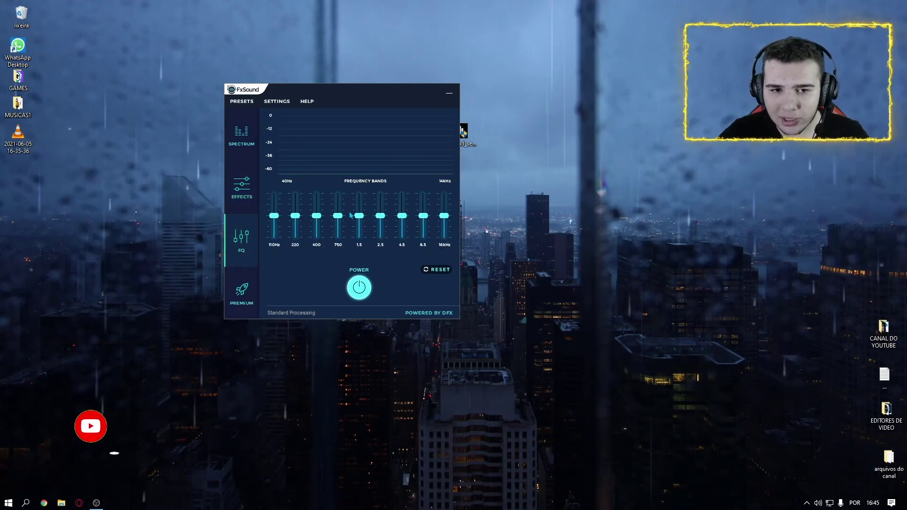
{"action": "left_click", "coordinate": [242, 236]}
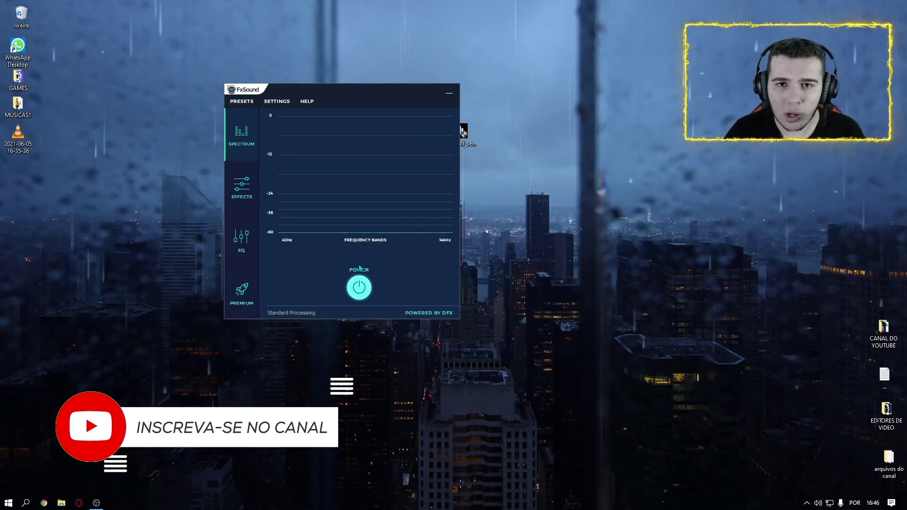
{"action": "left_click", "coordinate": [449, 93]}
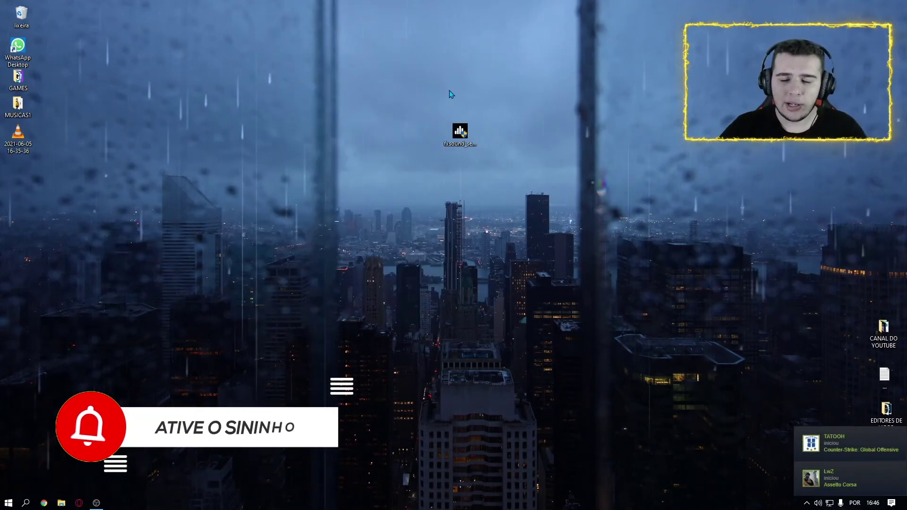